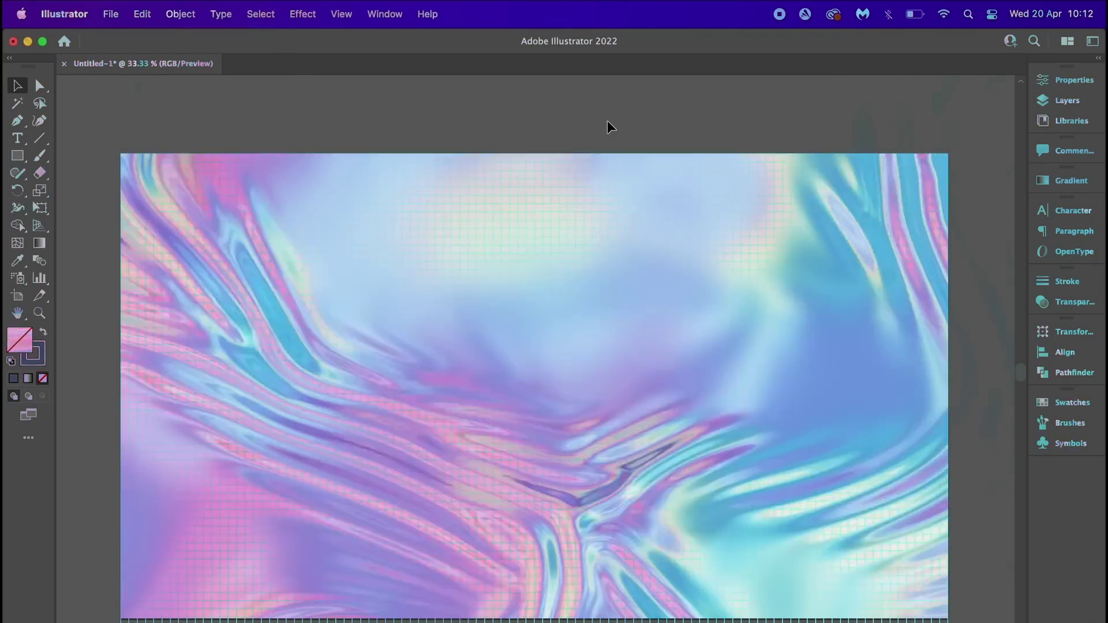
Hide the guides from the canvas context menu and move to the blank Untitled-3 document
right_click(608, 126)
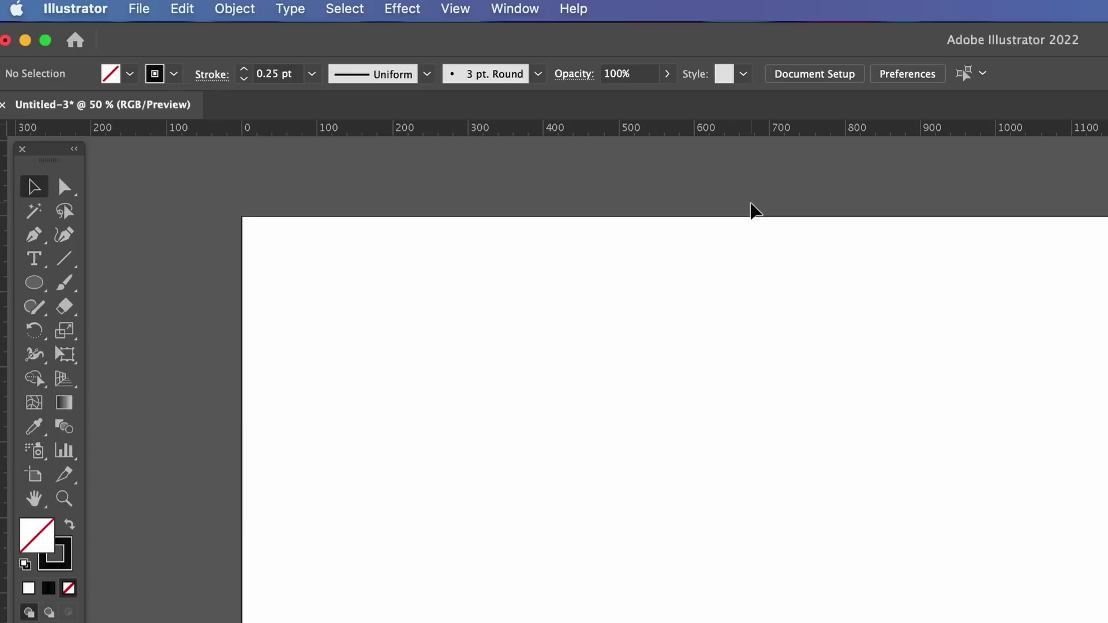
Turn on Show Grid and Snap to Grid from the View menu
click(254, 5)
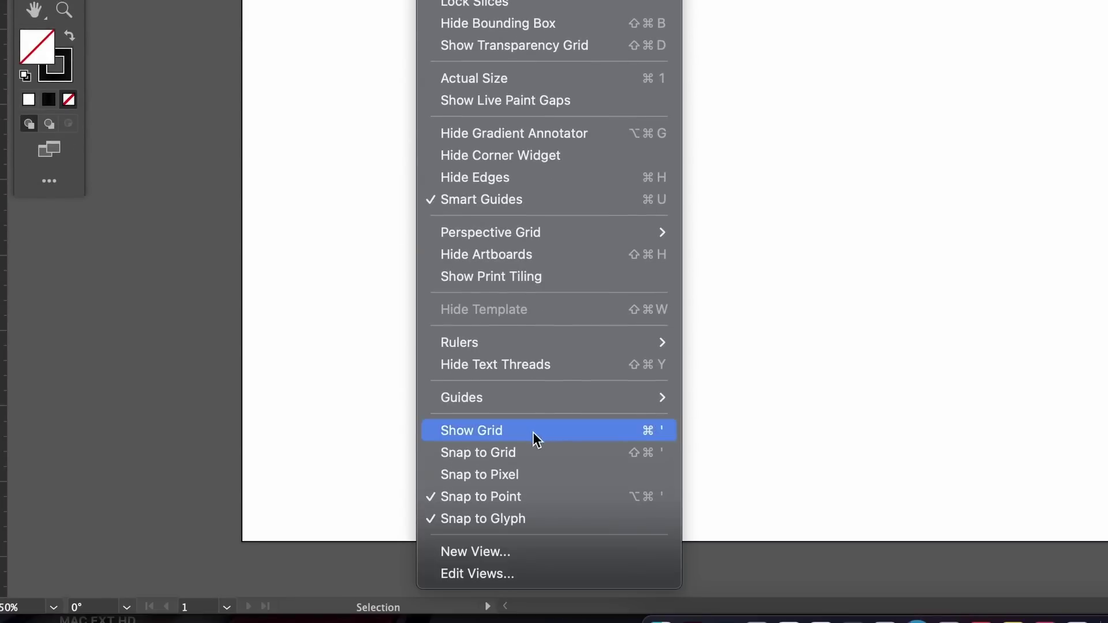
click(559, 441)
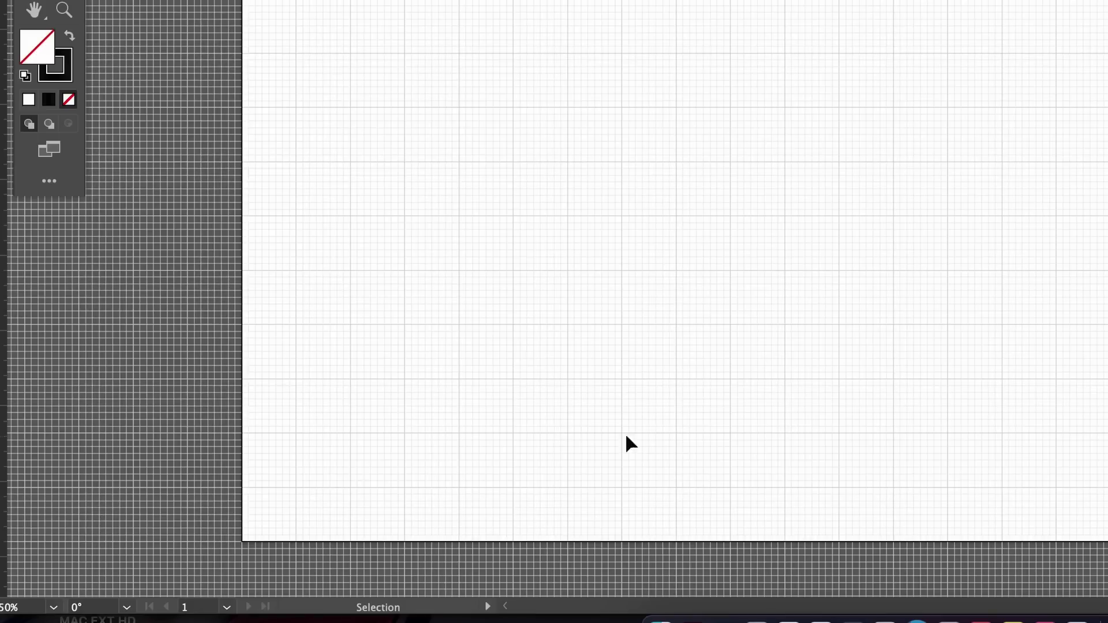
click(430, 0)
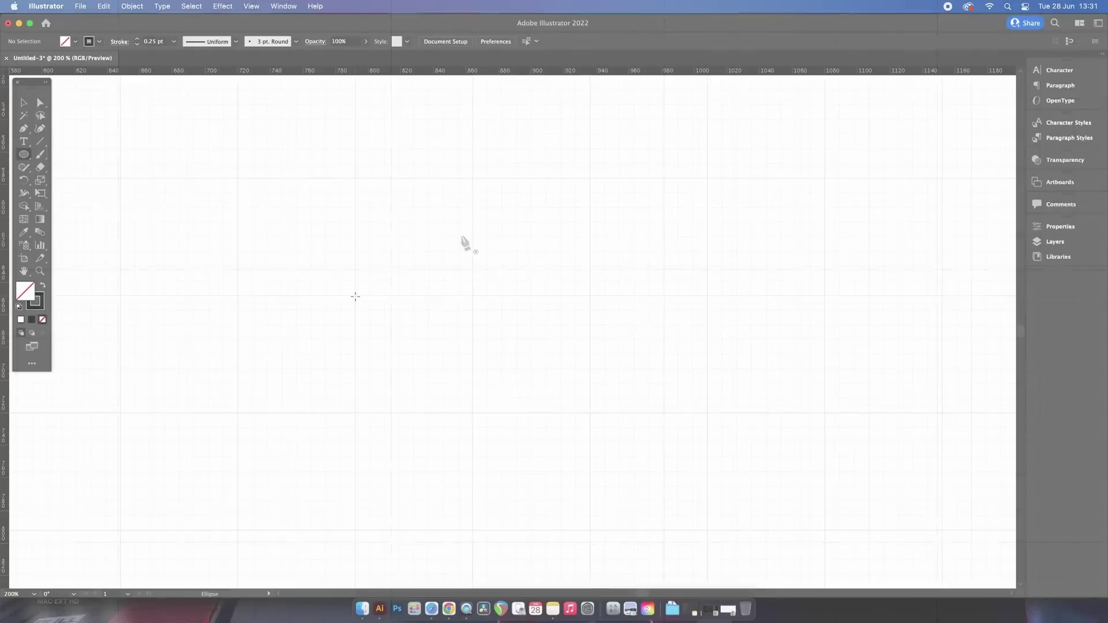
Draw a circle on the grid with the Ellipse tool
drag(366, 302, 410, 322)
click(28, 102)
click(185, 123)
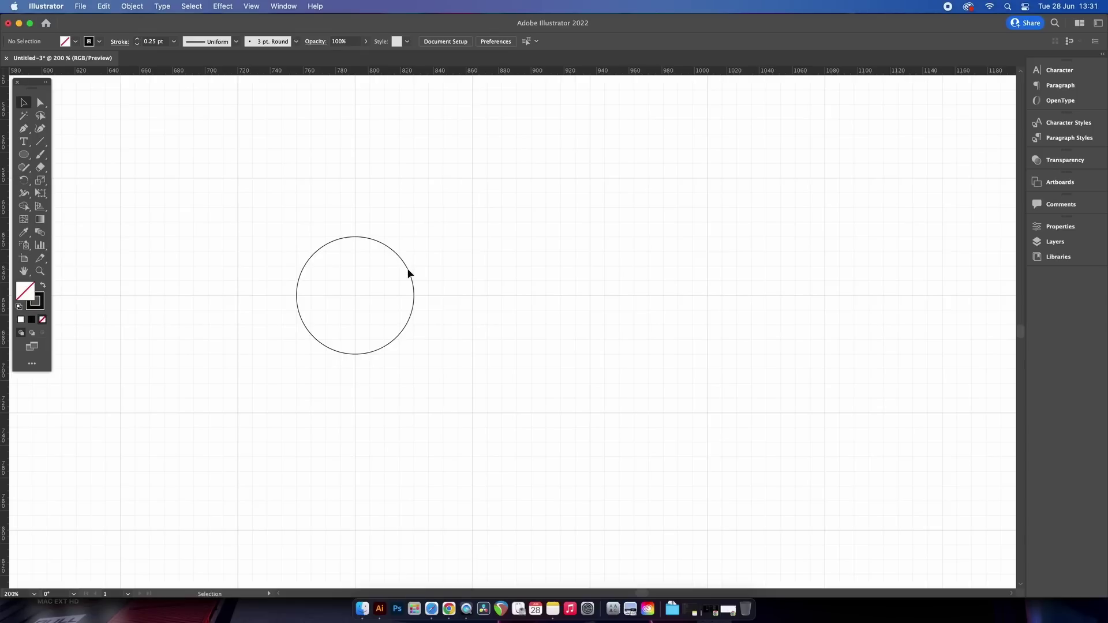
Scale a copy of the circle up to 144 px and shrink the original to 54 px from its centre
click(409, 271)
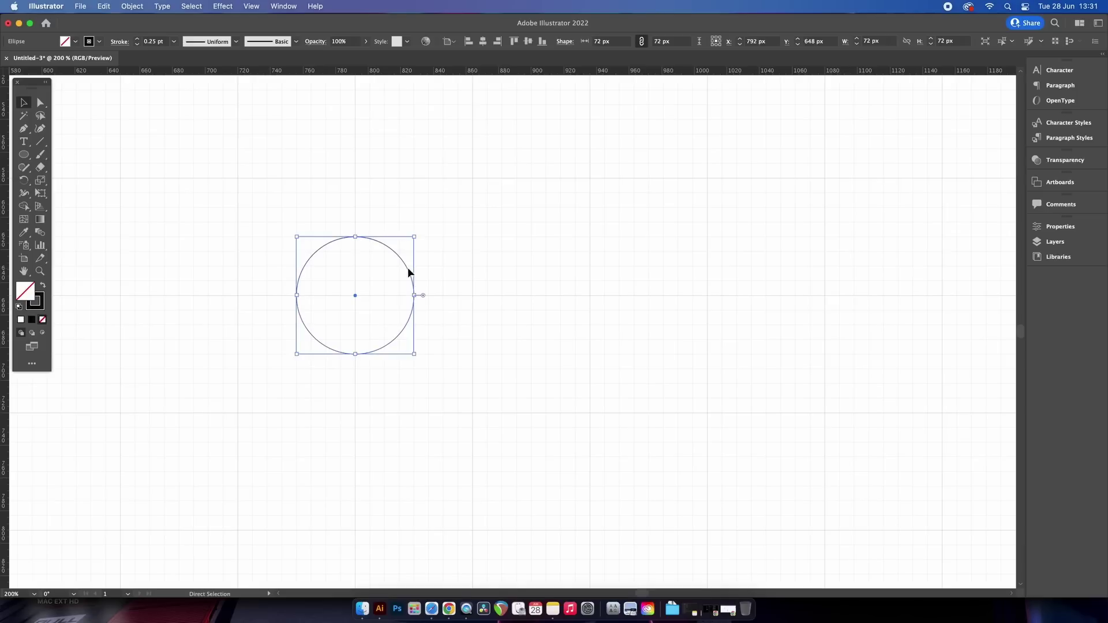
drag(410, 232, 497, 182)
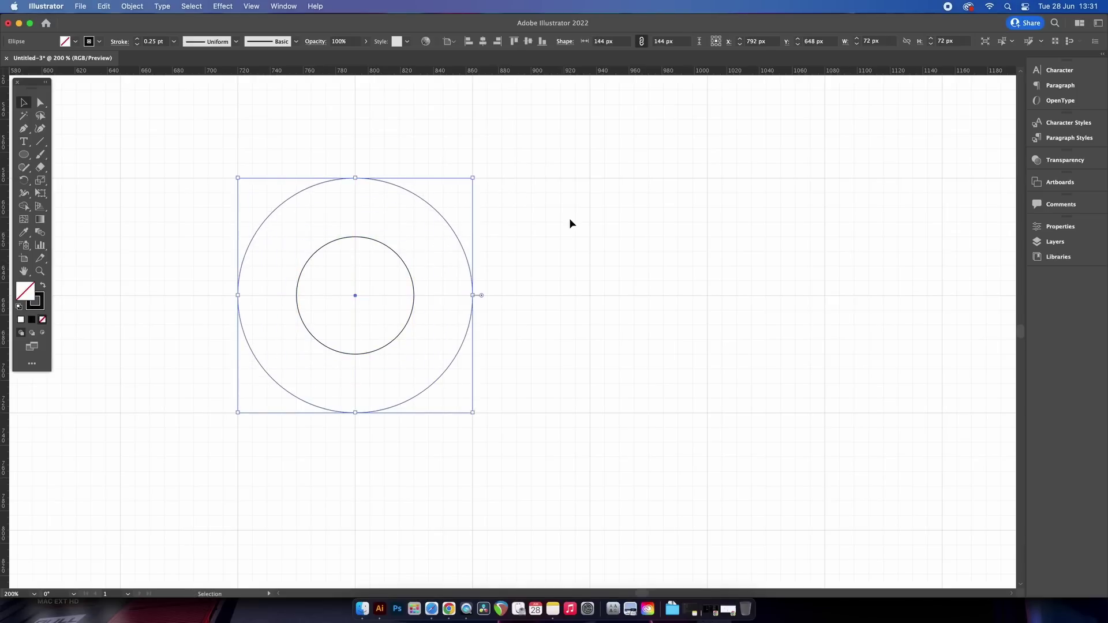
click(490, 261)
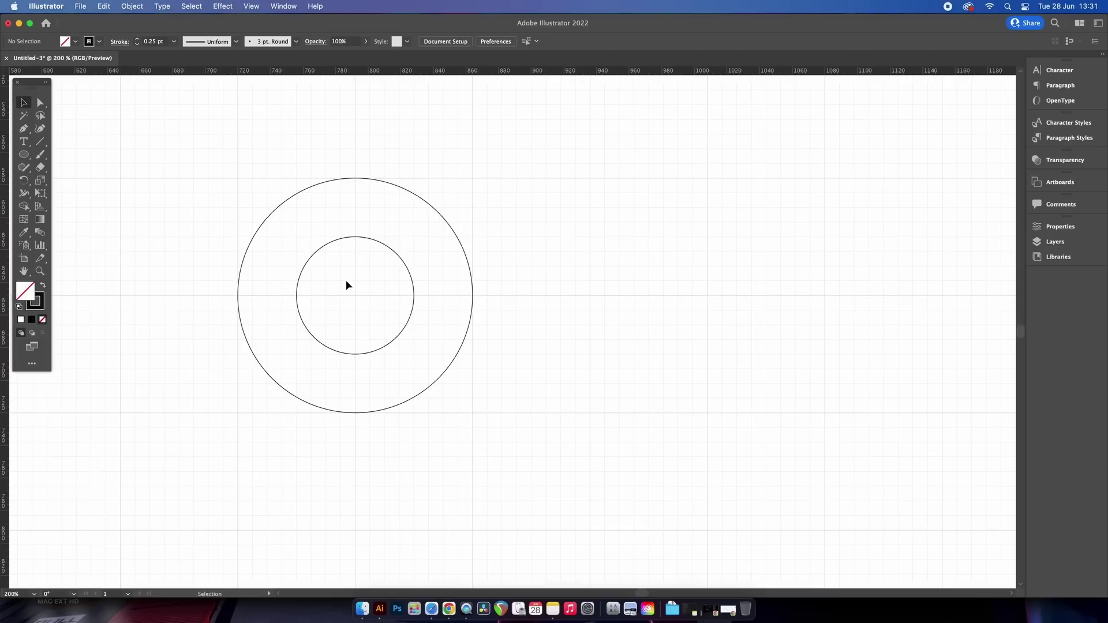
click(389, 252)
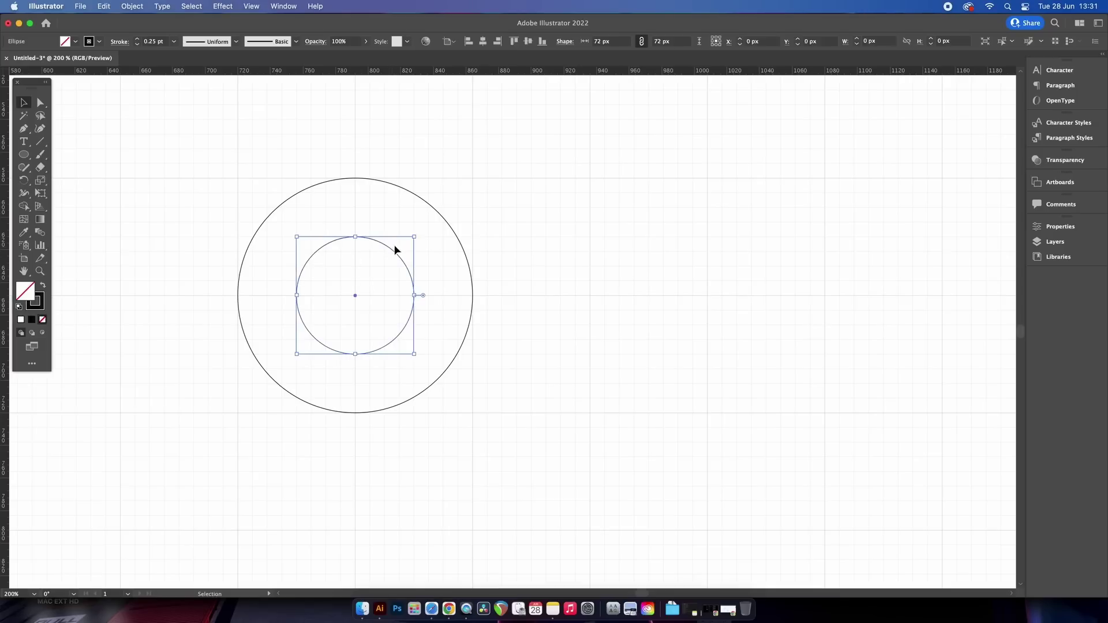
drag(411, 234, 407, 243)
click(553, 247)
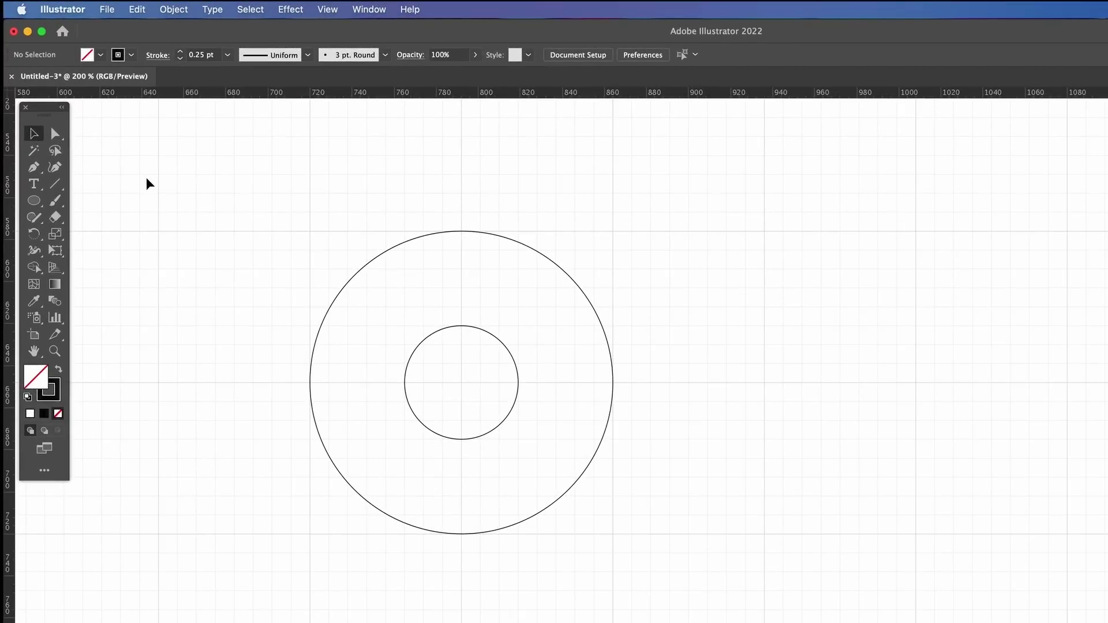
Draw a closed six-corner L outline with the Pen tool along the left and bottom
key(p)
click(310, 231)
click(309, 534)
click(613, 534)
click(613, 439)
click(404, 439)
click(405, 231)
click(309, 230)
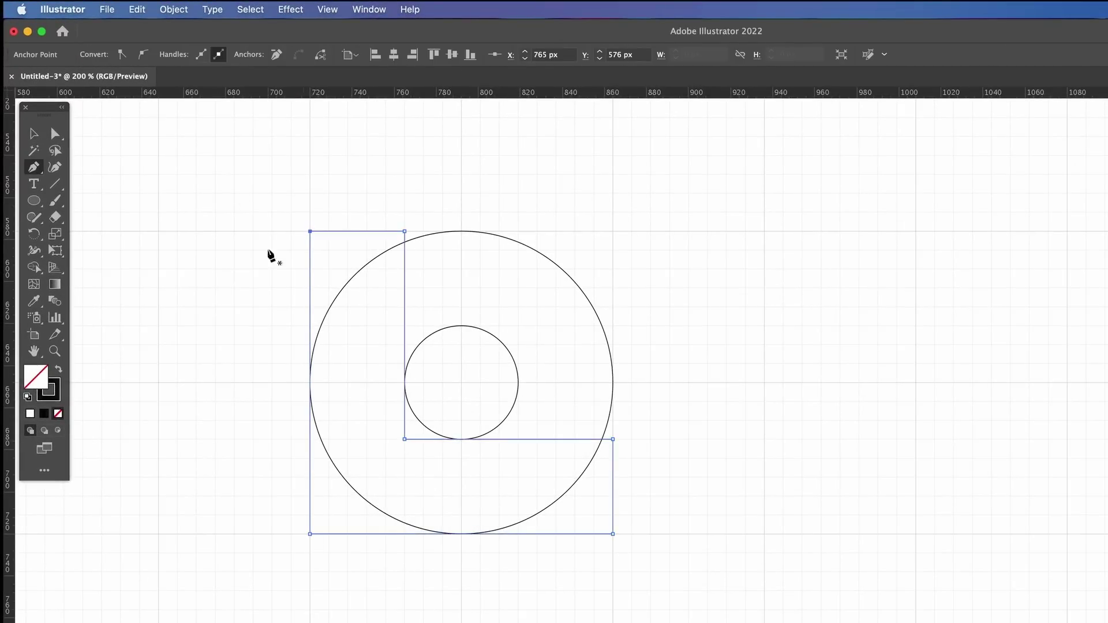
key(v)
click(267, 249)
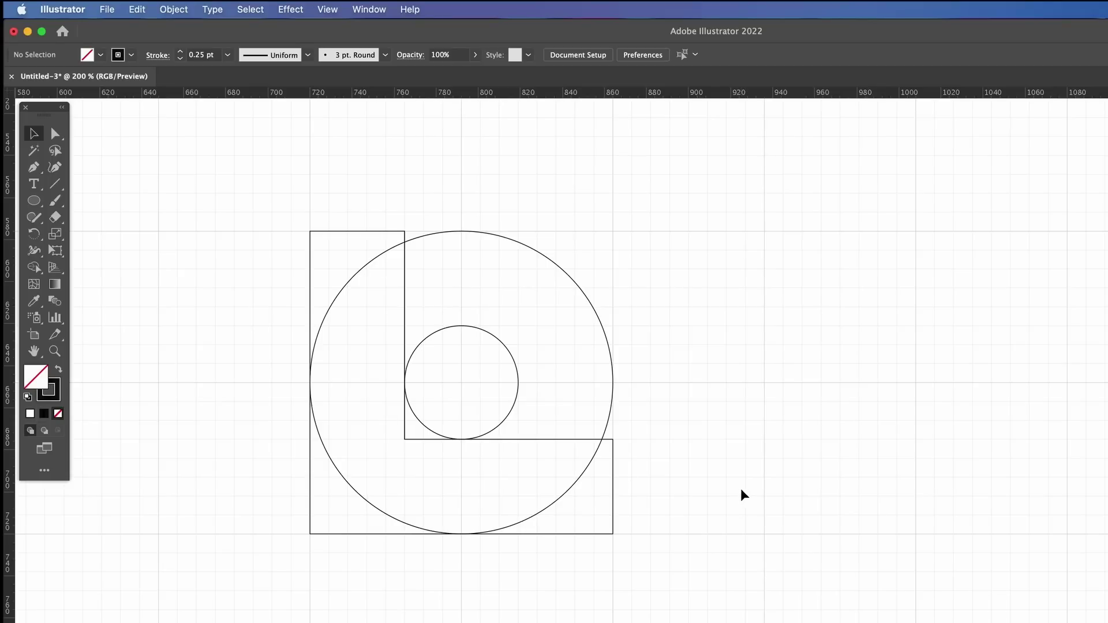
Duplicate the inner circle, scale the copy to 45 px and place it at the upper right
click(521, 392)
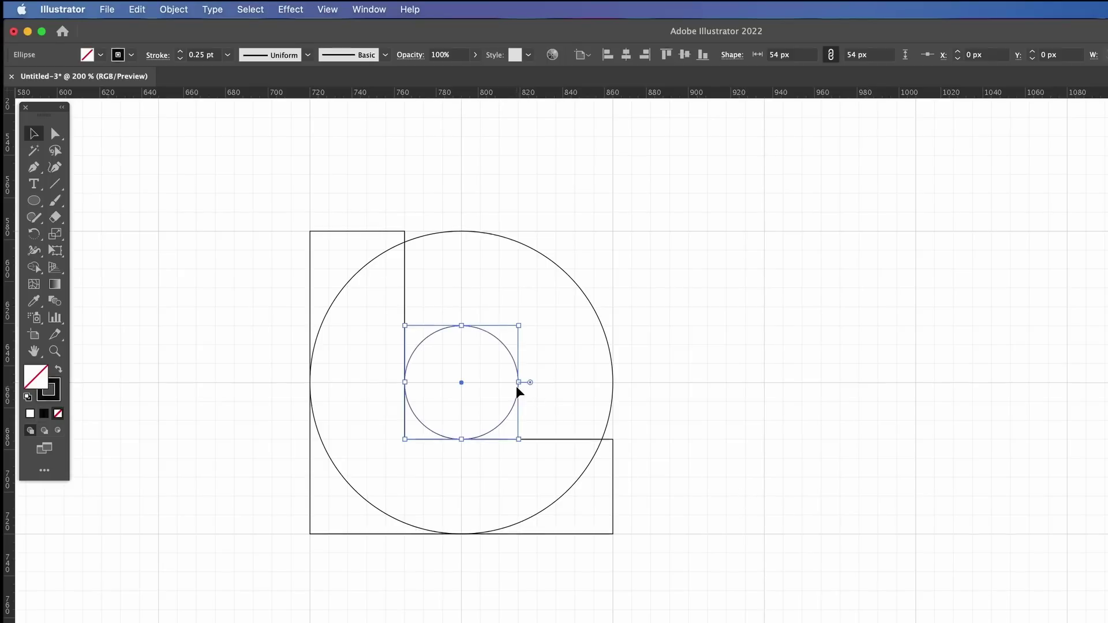
drag(518, 389, 423, 379)
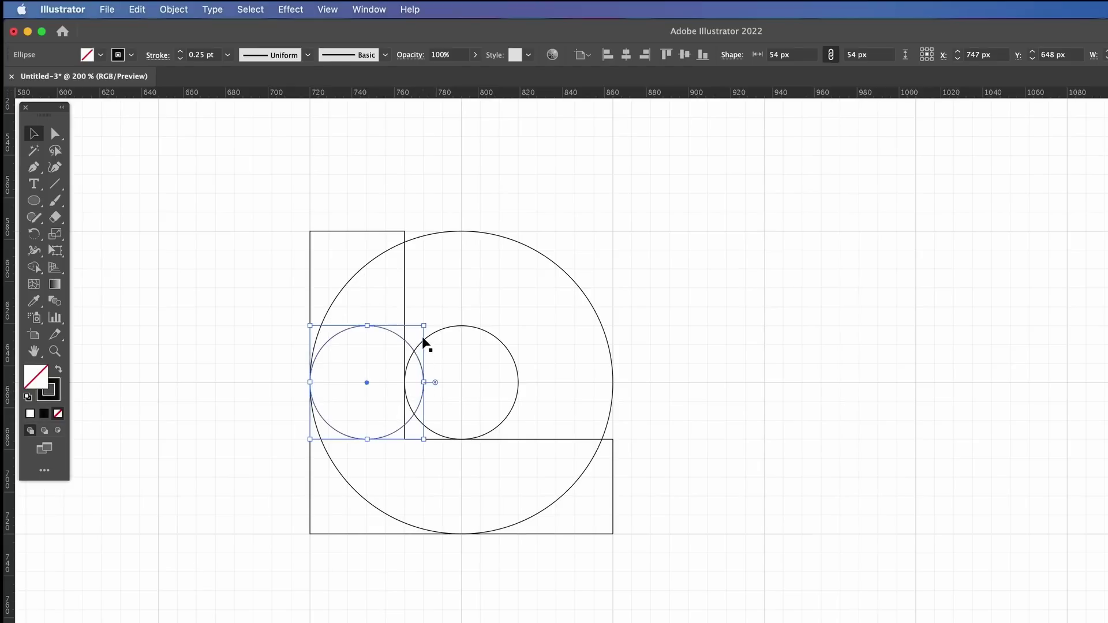
drag(423, 328, 530, 267)
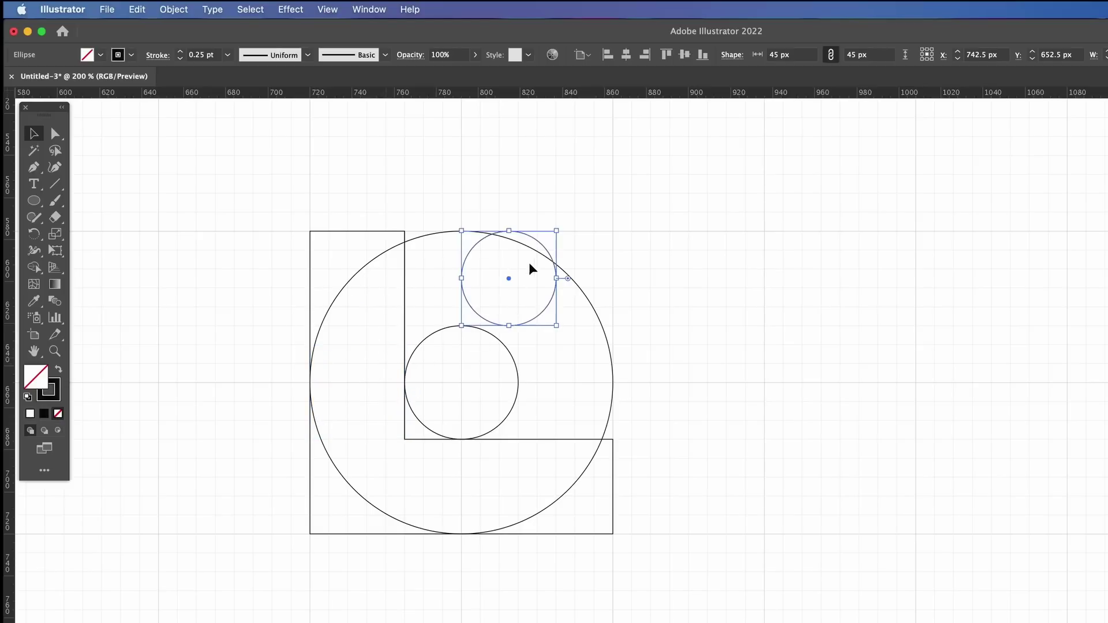
click(732, 364)
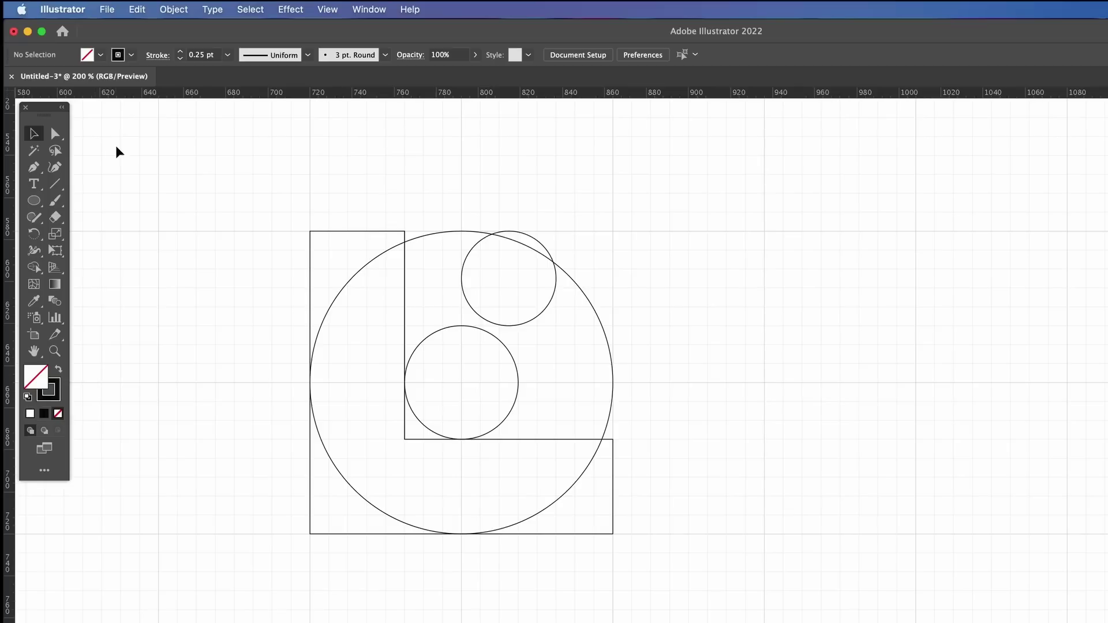
Draw a diagonal line from the top-left corner to the bottom-right corner
key(p)
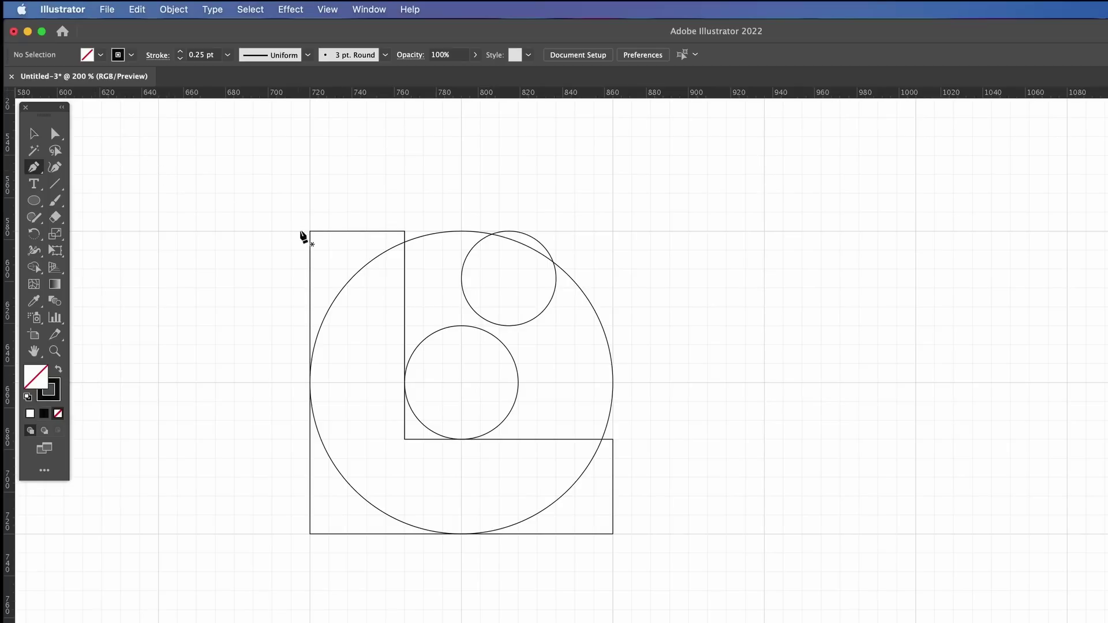
click(310, 231)
click(613, 534)
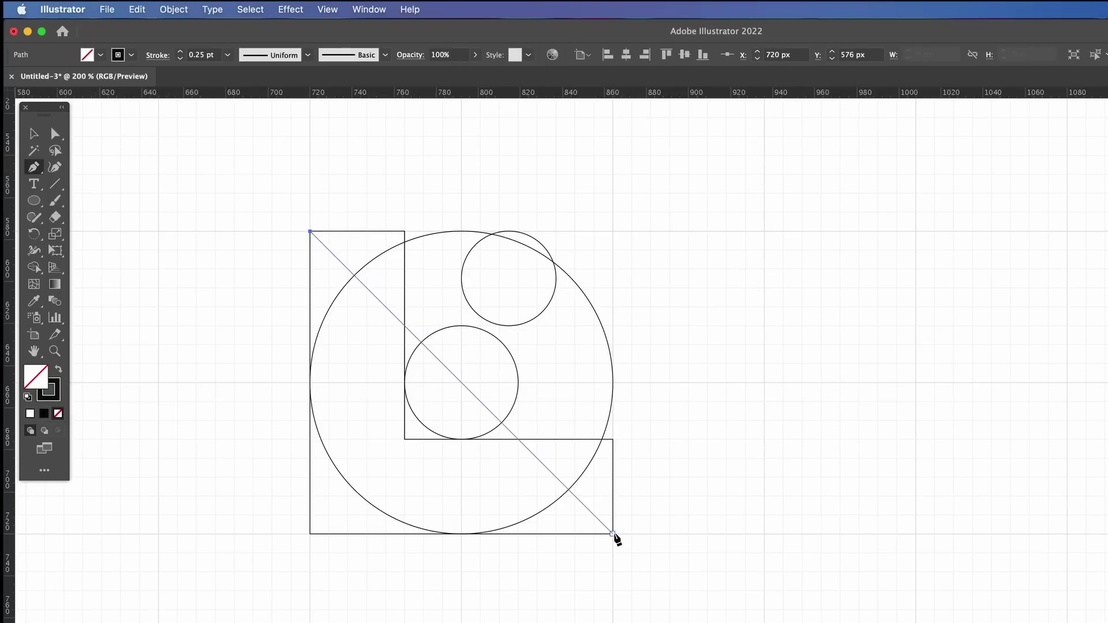
key(v)
click(769, 430)
Select all construction shapes and merge regions with Shape Builder into the hook and the dot
scroll(769, 430, left, 3)
drag(799, 433, 312, 179)
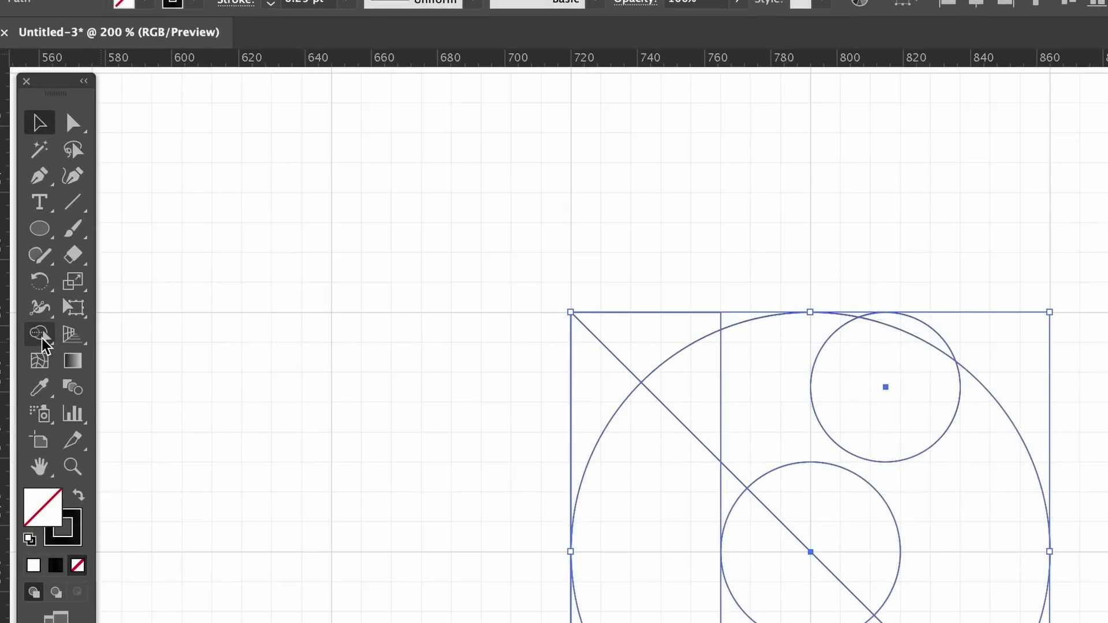
click(44, 343)
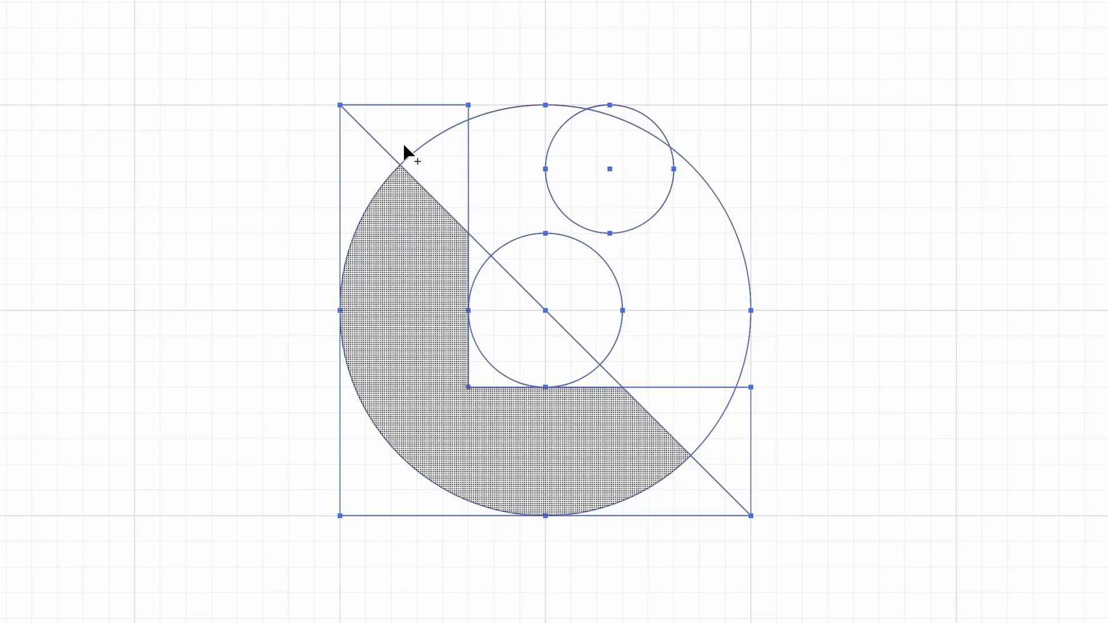
mouse_move(408, 153)
mouse_down()
mouse_move(394, 128)
mouse_move(390, 195)
mouse_move(434, 169)
mouse_move(430, 398)
mouse_move(479, 373)
mouse_move(495, 417)
mouse_move(605, 407)
mouse_move(617, 386)
mouse_up()
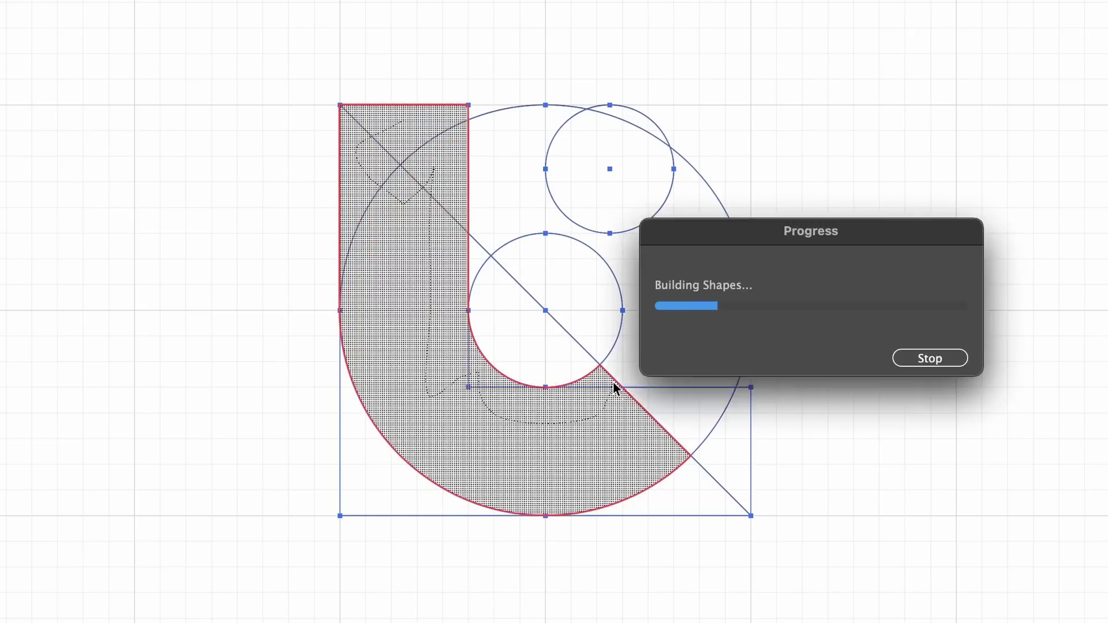
drag(604, 190, 639, 127)
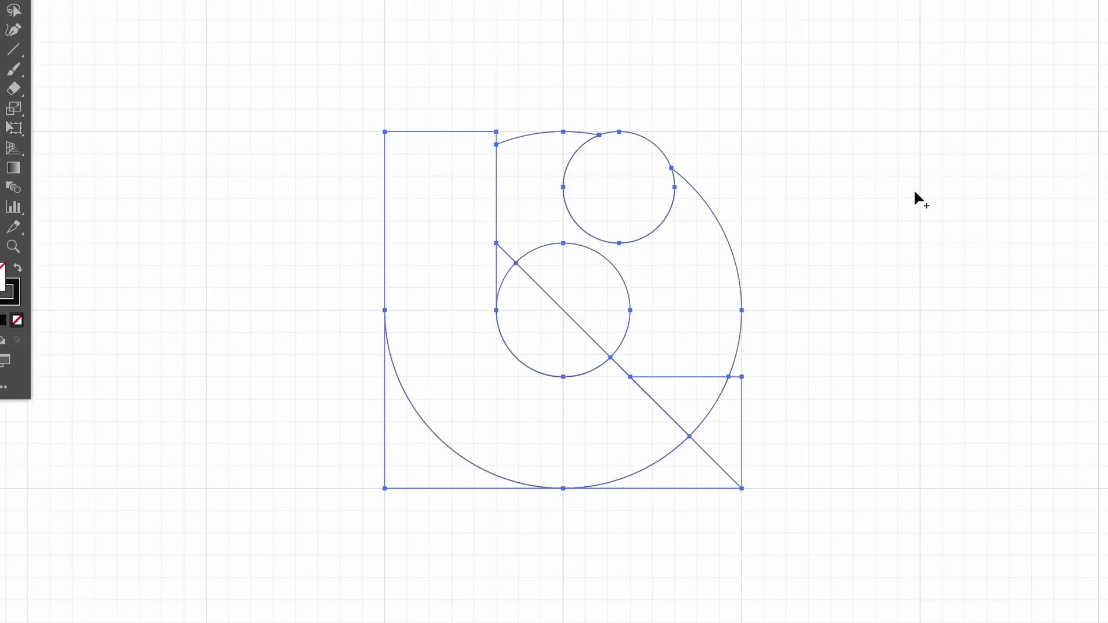
Copy the hook and dot to the right and fill them solid black
key(v)
click(914, 192)
click(655, 146)
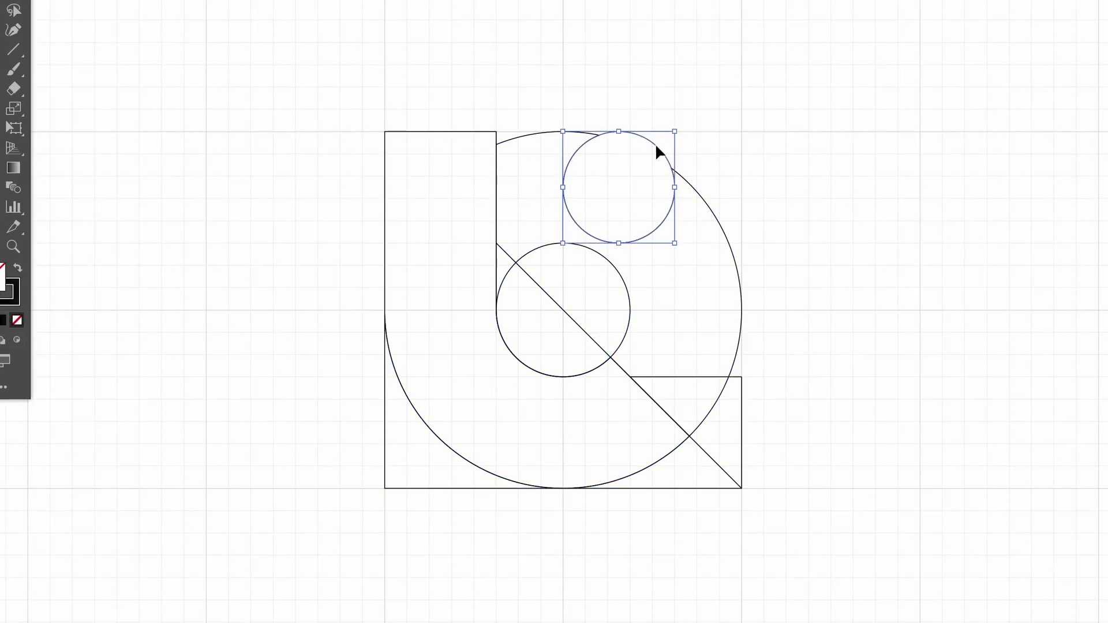
shift+click(383, 185)
click(841, 208)
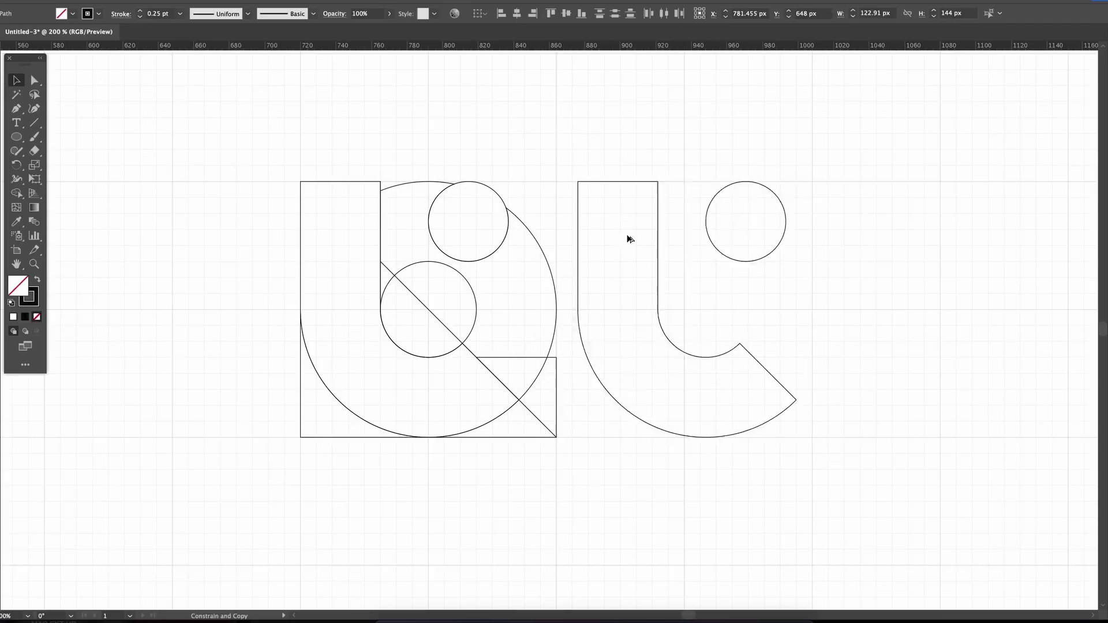
drag(694, 173, 910, 275)
key(shift+x)
click(926, 330)
key(ctrl+minus)
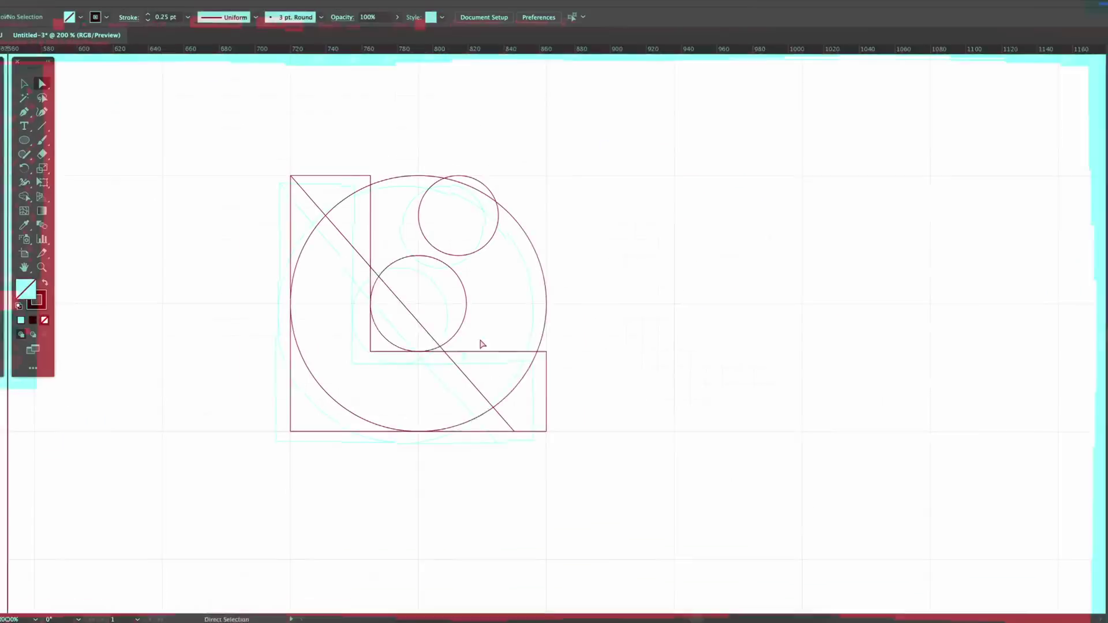
Copy the diagonal straight across and merge its regions with Shape Builder into the angled L
click(419, 327)
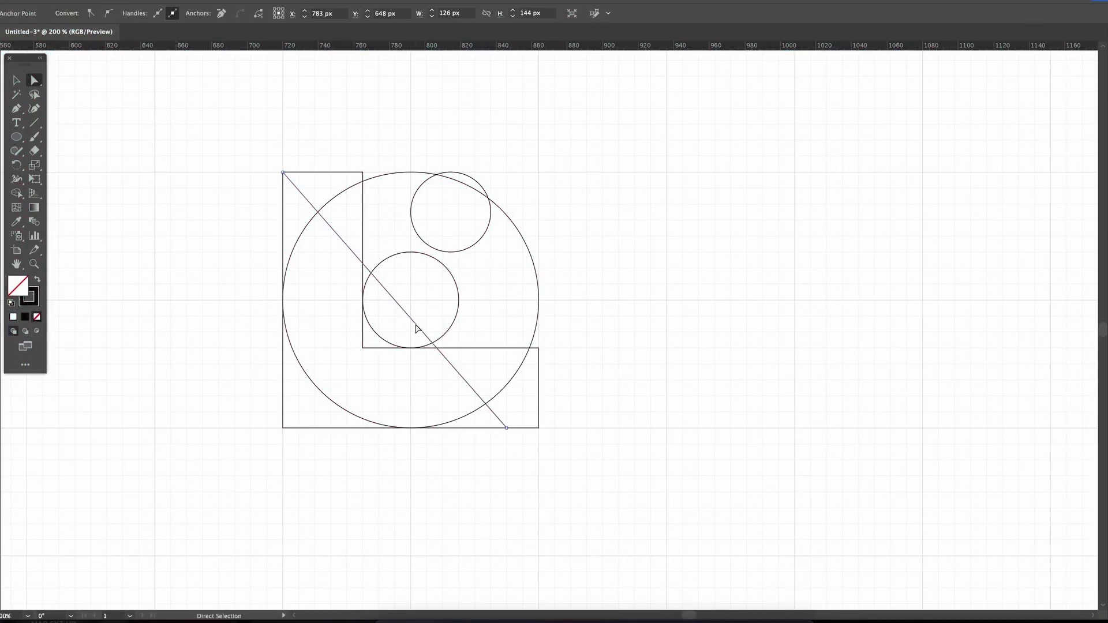
drag(420, 329, 794, 324)
click(731, 332)
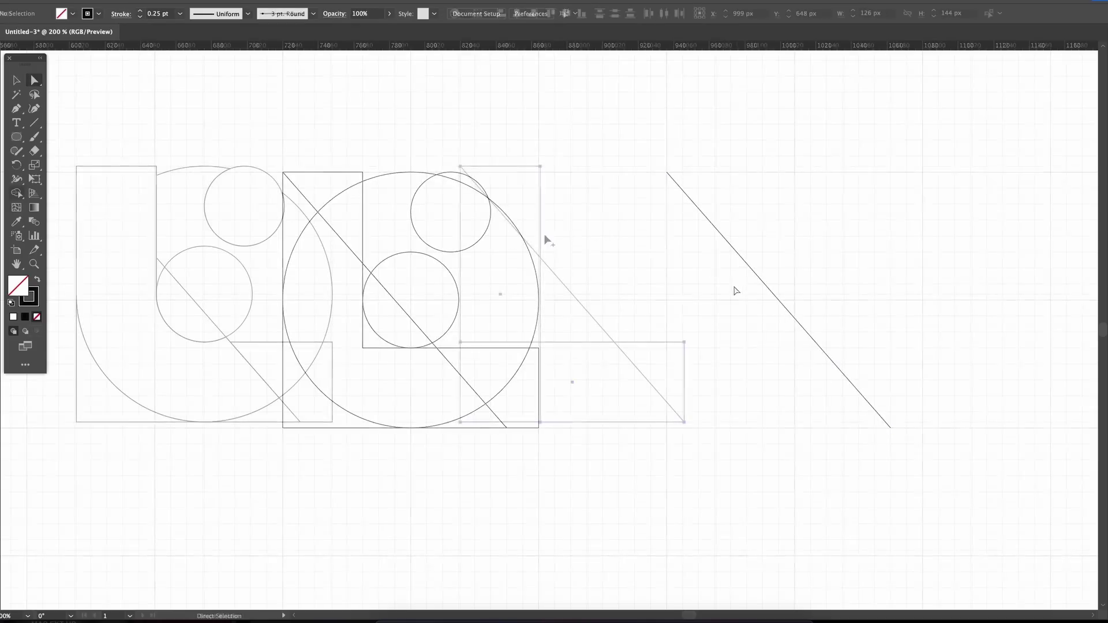
mouse_move(483, 265)
mouse_down()
mouse_move(494, 379)
mouse_move(604, 382)
mouse_up()
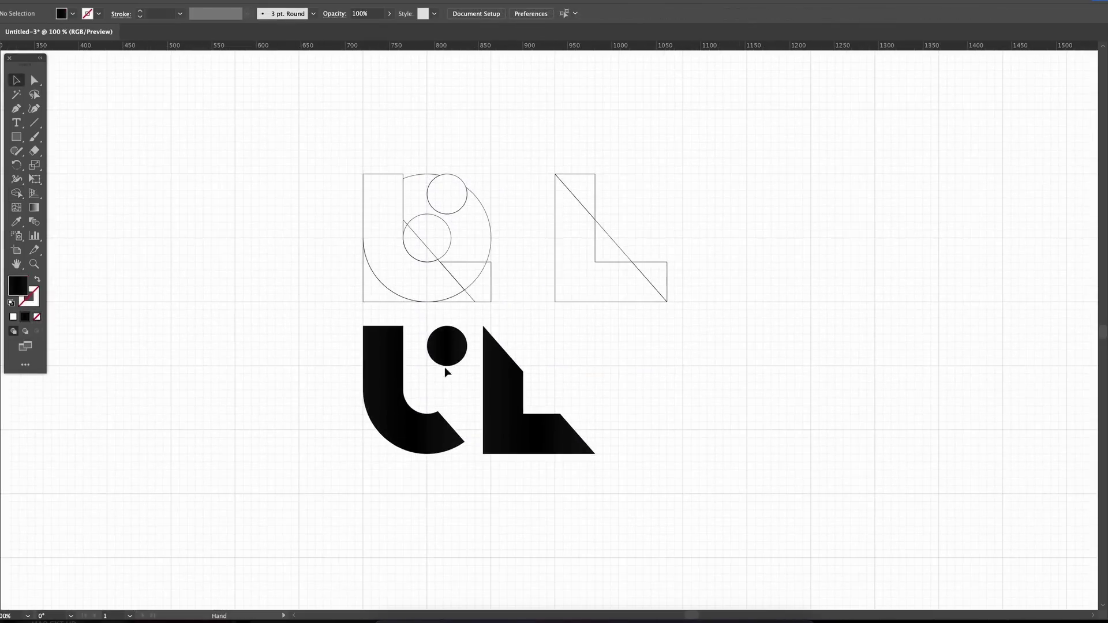
drag(282, 335, 566, 477)
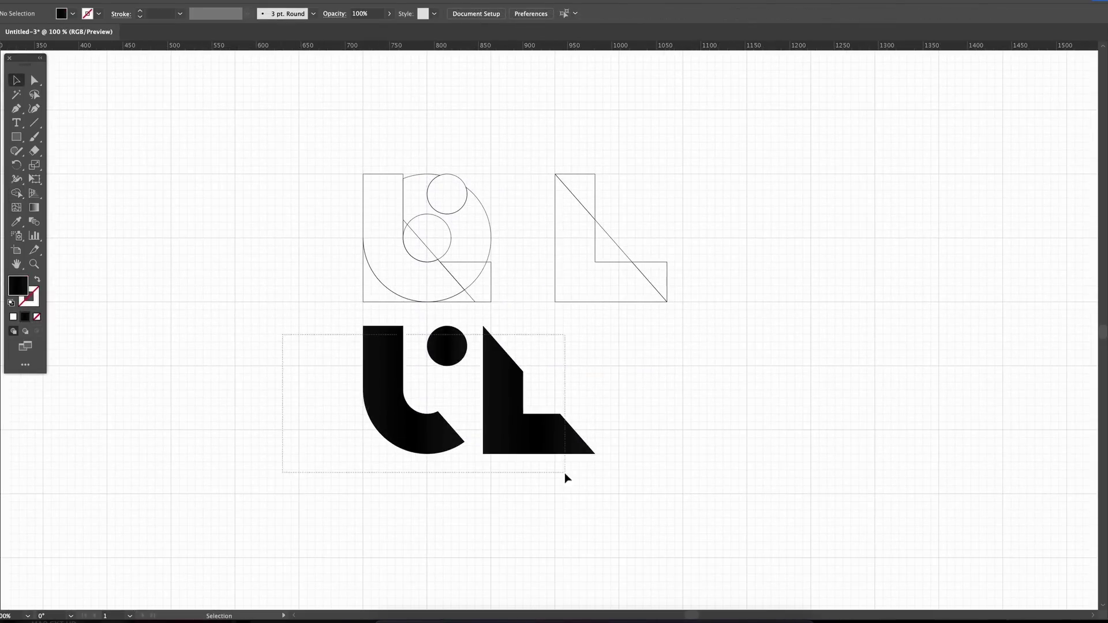